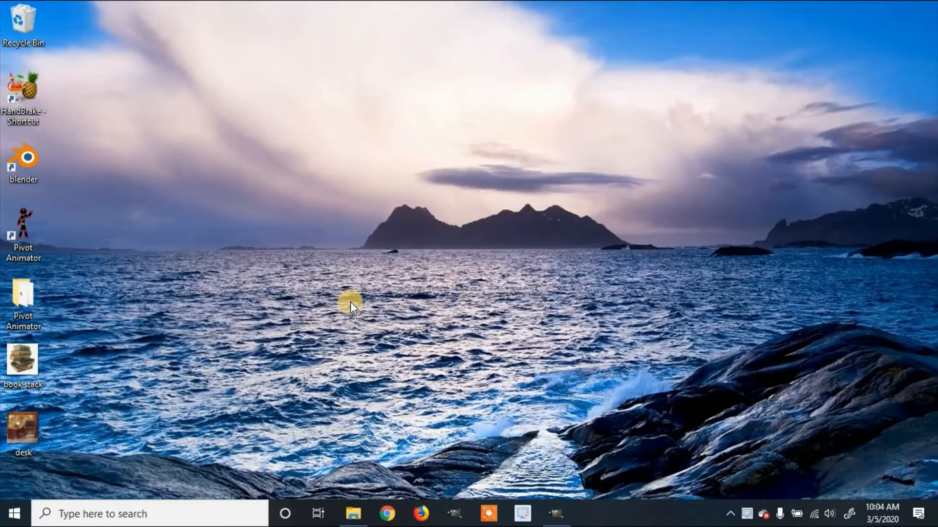
- Open the book stack image from the Desktop folder in GIMP
{"action": "left_click", "coordinate": [556, 513]}
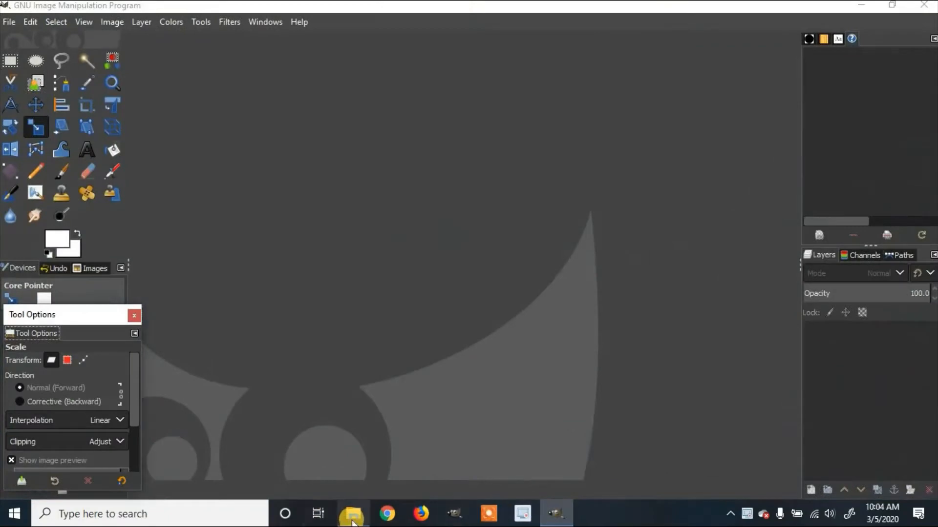
{"action": "left_click", "coordinate": [354, 514]}
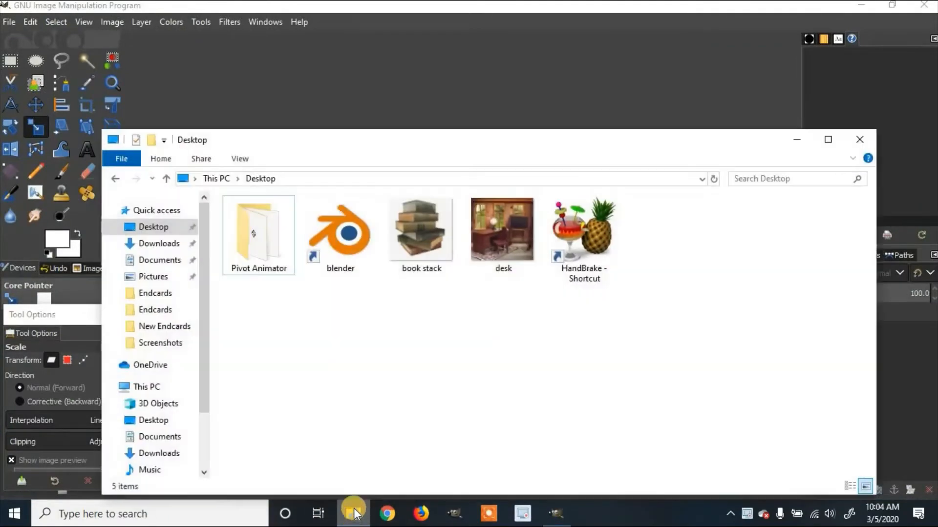
{"action": "left_click_drag", "start_coordinate": [438, 151], "coordinate": [382, 384]}
{"action": "left_click_drag", "start_coordinate": [363, 490], "coordinate": [360, 489]}
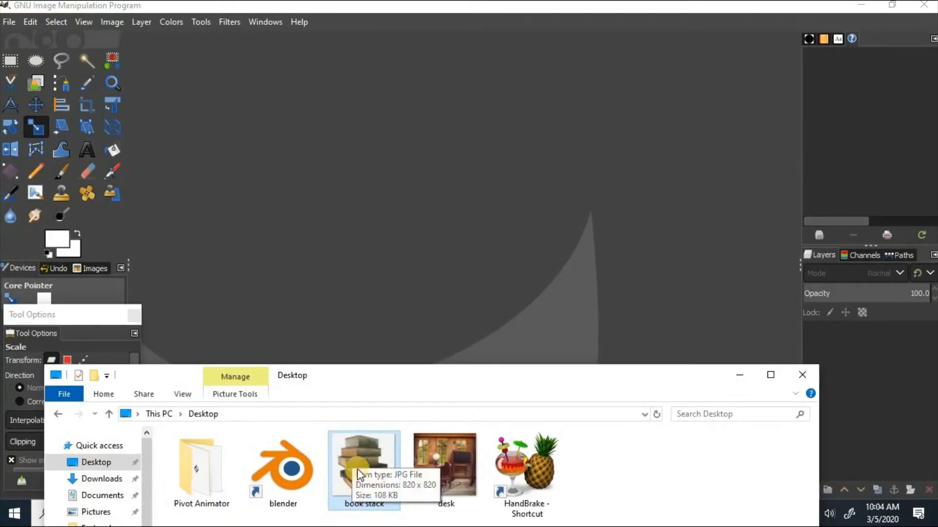
{"action": "left_click_drag", "start_coordinate": [355, 464], "coordinate": [365, 272]}
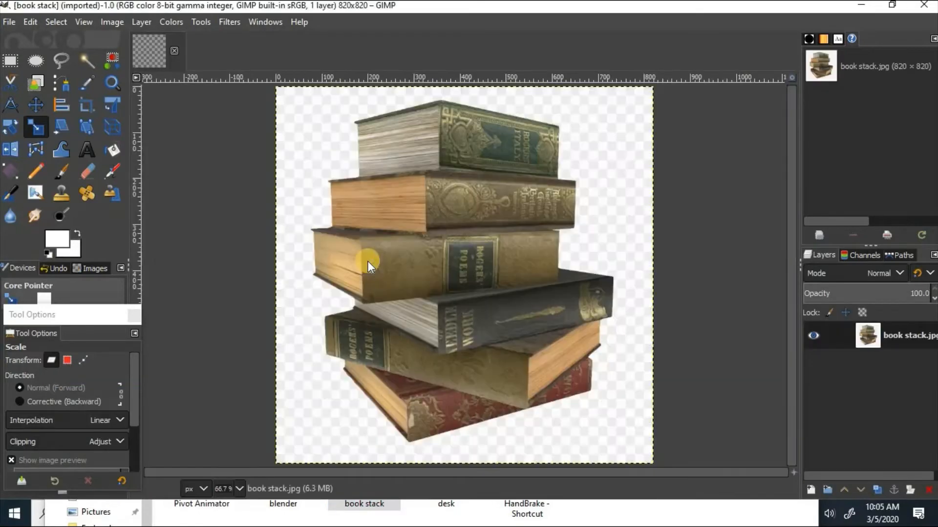
- Add an alpha channel to the book stack layer
{"action": "key", "text": "shift+o"}
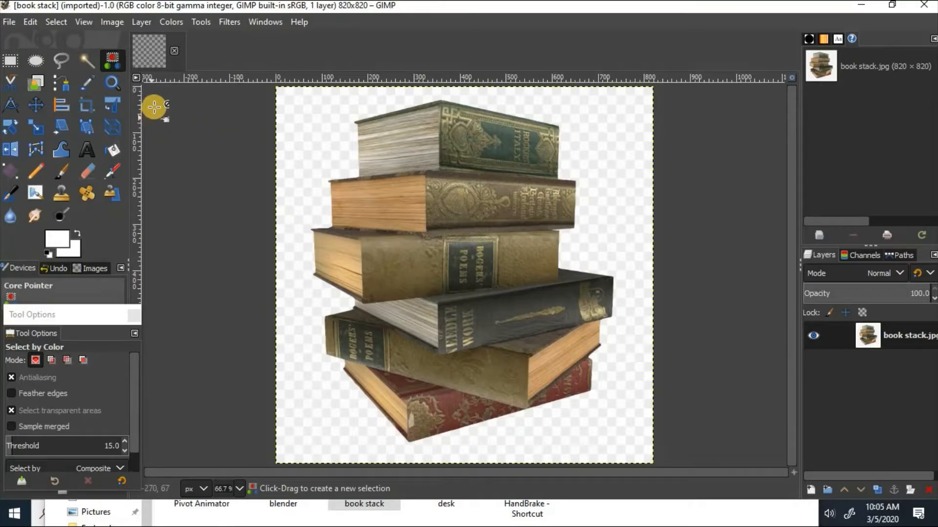
{"action": "left_click", "coordinate": [145, 16]}
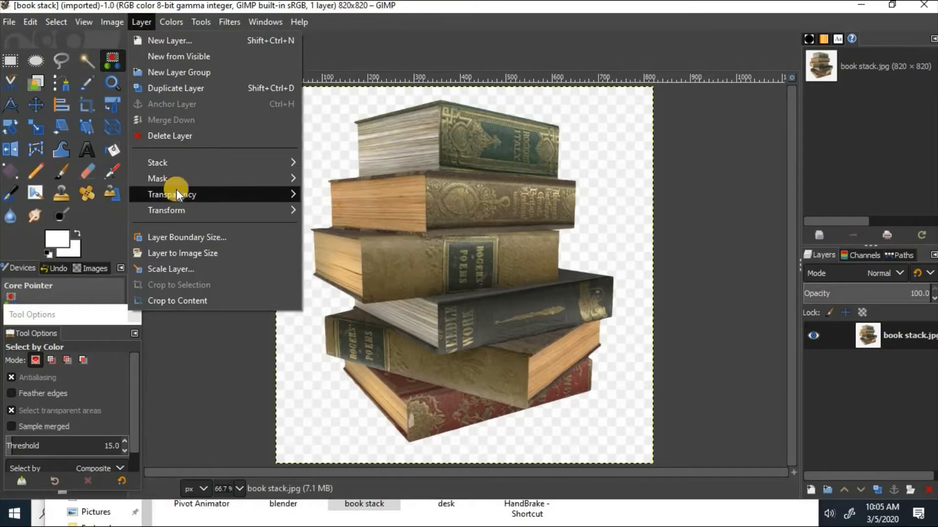
{"action": "mouse_move", "coordinate": [176, 189]}
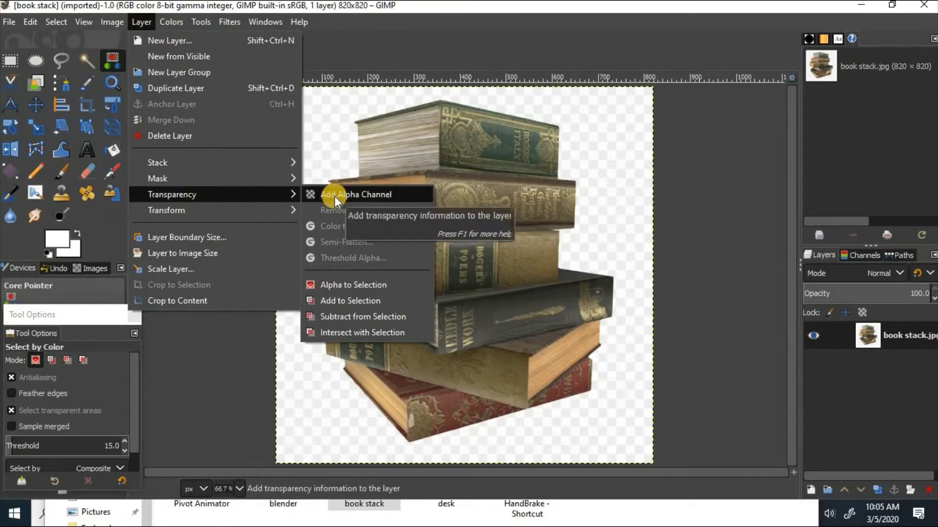
{"action": "left_click", "coordinate": [335, 196]}
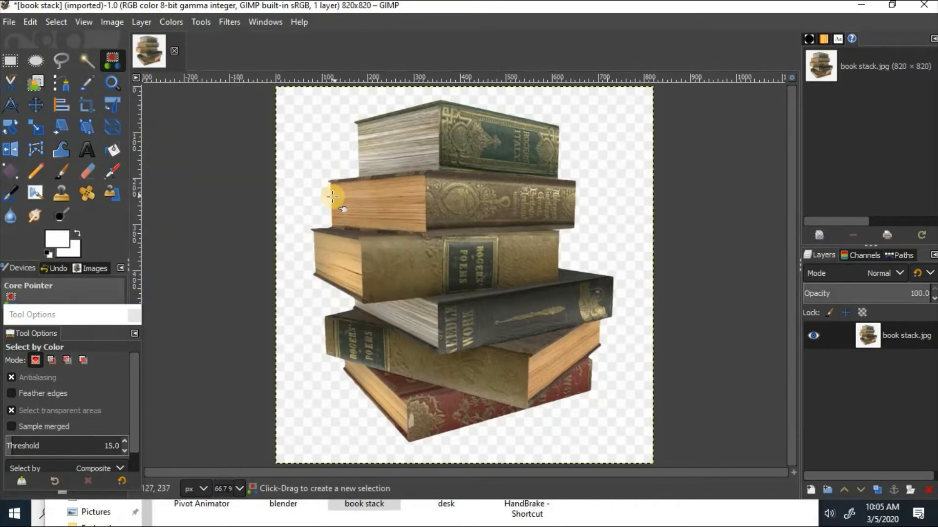
- Select the white background around the books by color, cut it out and clear the selection
{"action": "left_click", "coordinate": [115, 61]}
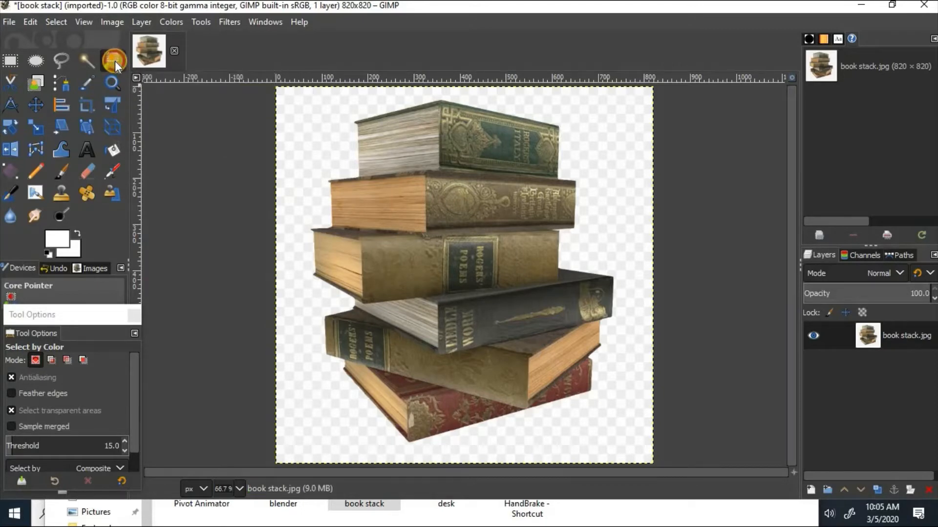
{"action": "left_click", "coordinate": [308, 113]}
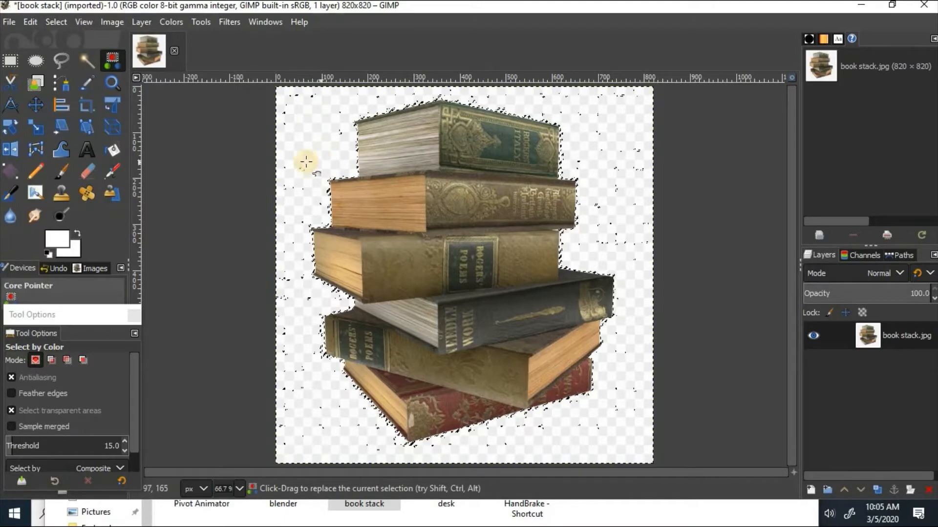
{"action": "left_click", "coordinate": [30, 22]}
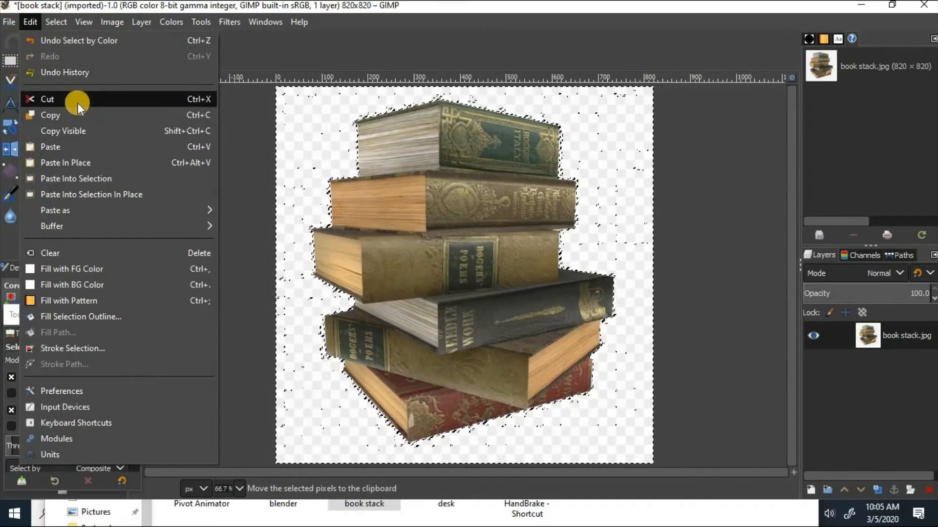
{"action": "left_click", "coordinate": [78, 100]}
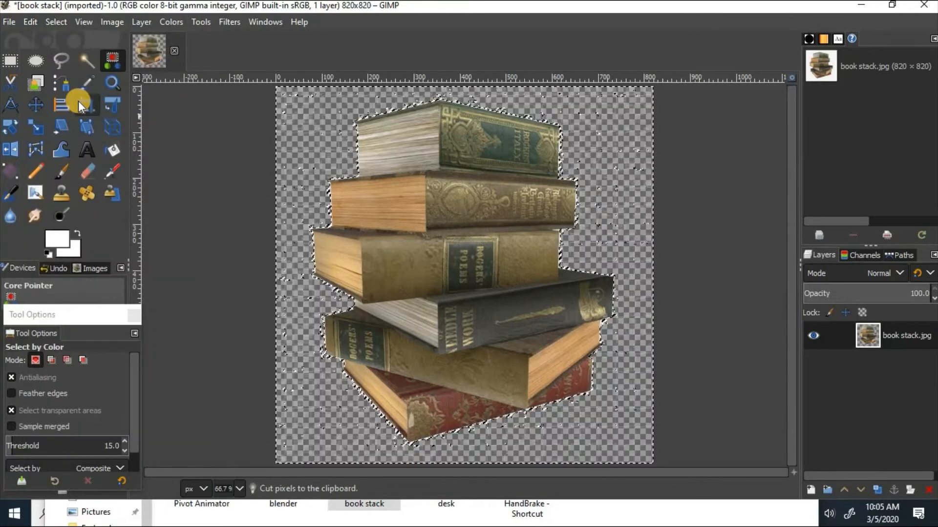
{"action": "left_click", "coordinate": [56, 22]}
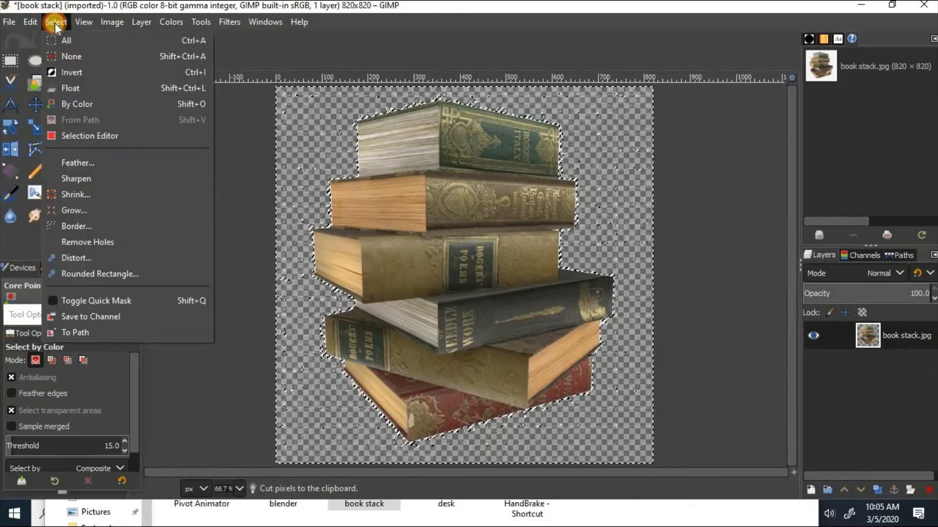
{"action": "left_click", "coordinate": [72, 58]}
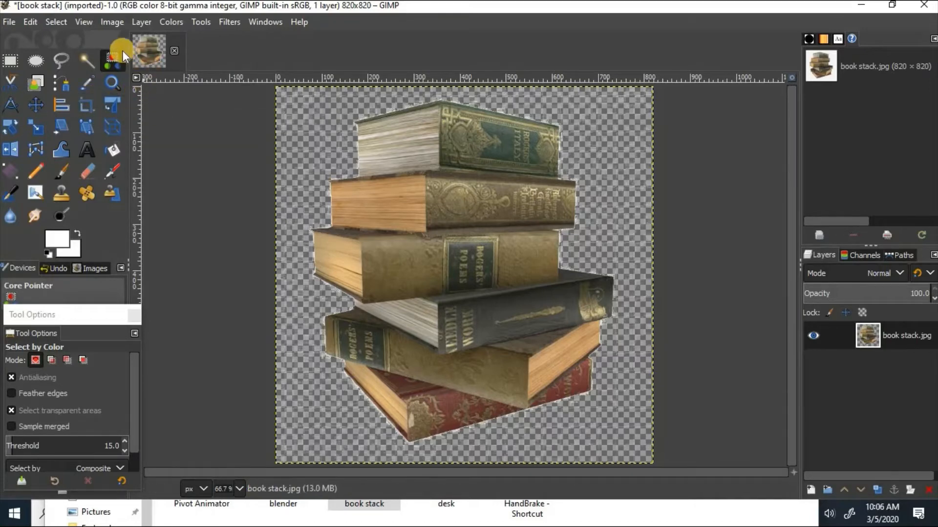
- Open desk.jpg from the Desktop folder as a second image
{"action": "left_click", "coordinate": [9, 23]}
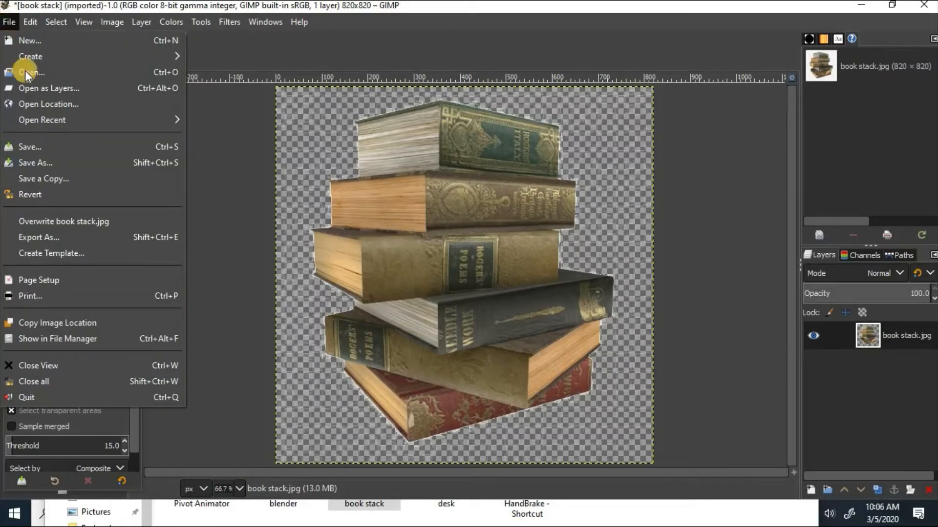
{"action": "left_click", "coordinate": [37, 75]}
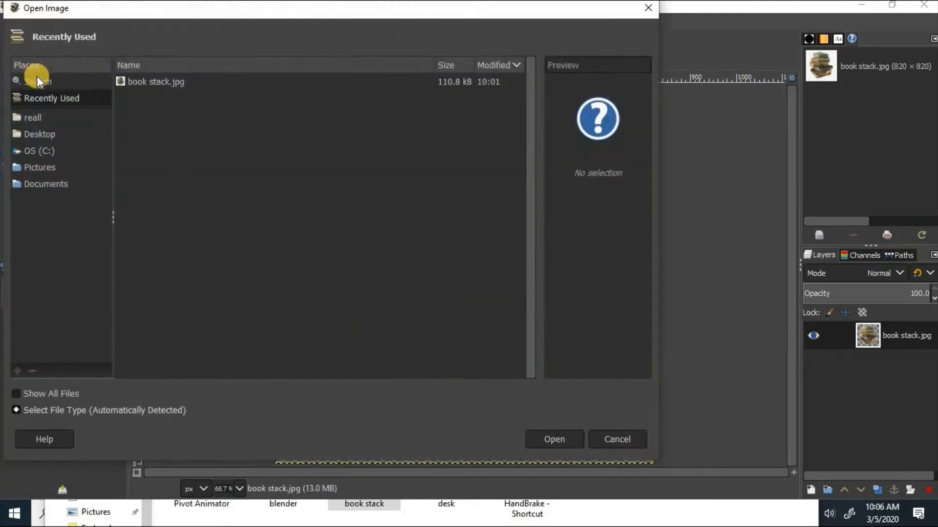
{"action": "left_click", "coordinate": [37, 136]}
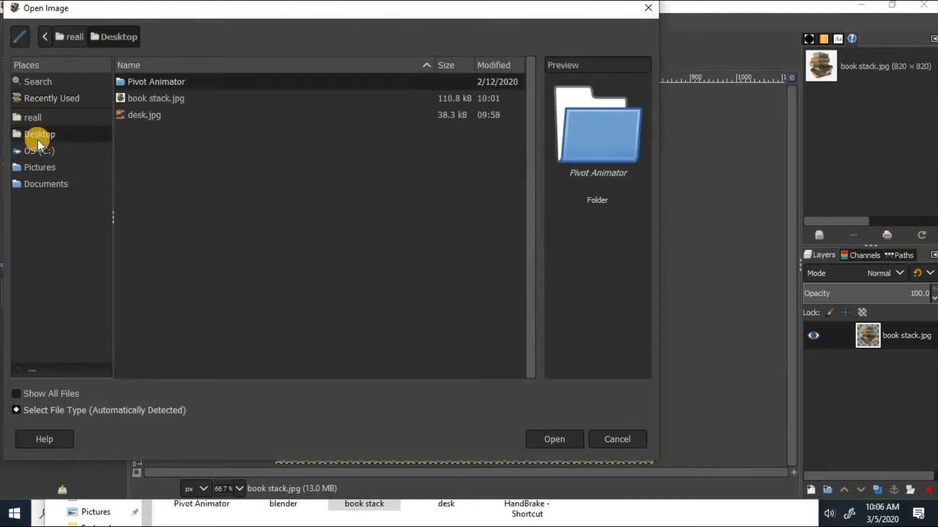
{"action": "left_click", "coordinate": [162, 116]}
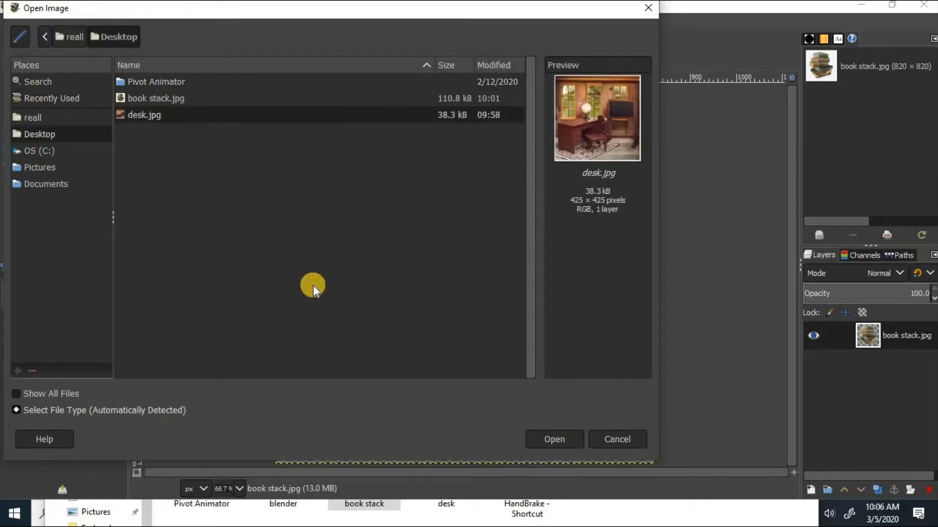
{"action": "left_click", "coordinate": [561, 439]}
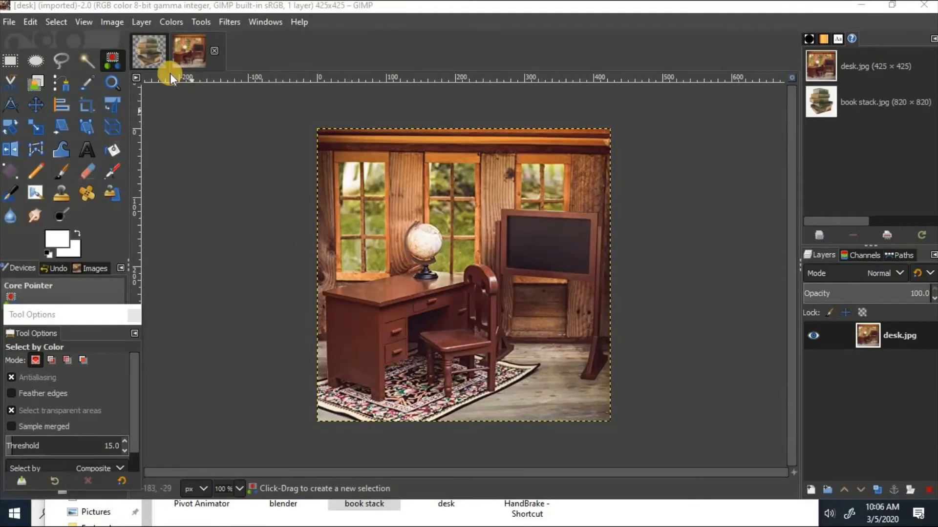
- Copy the whole book stack from its image using a rectangular selection around all the books
{"action": "left_click", "coordinate": [154, 55]}
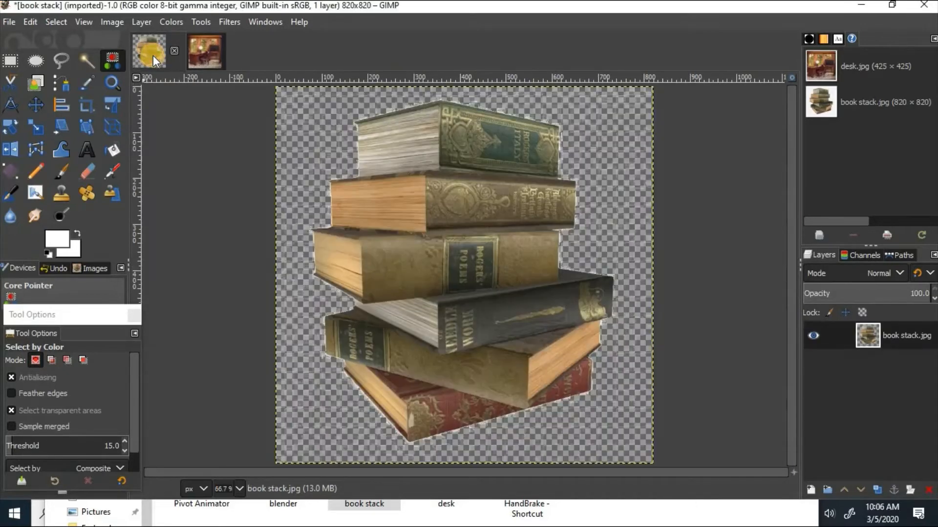
{"action": "left_click", "coordinate": [13, 62]}
{"action": "left_click_drag", "start_coordinate": [299, 92], "coordinate": [629, 446]}
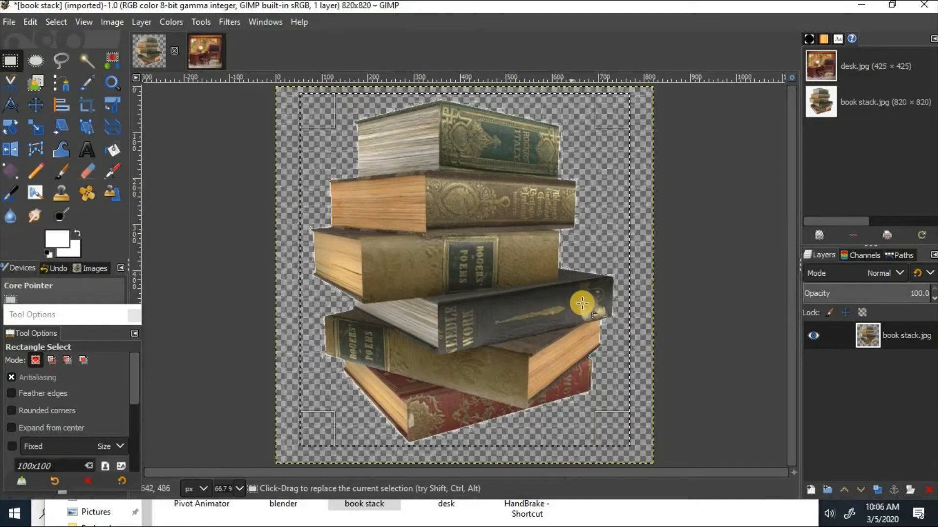
{"action": "key", "text": "ctrl+c"}
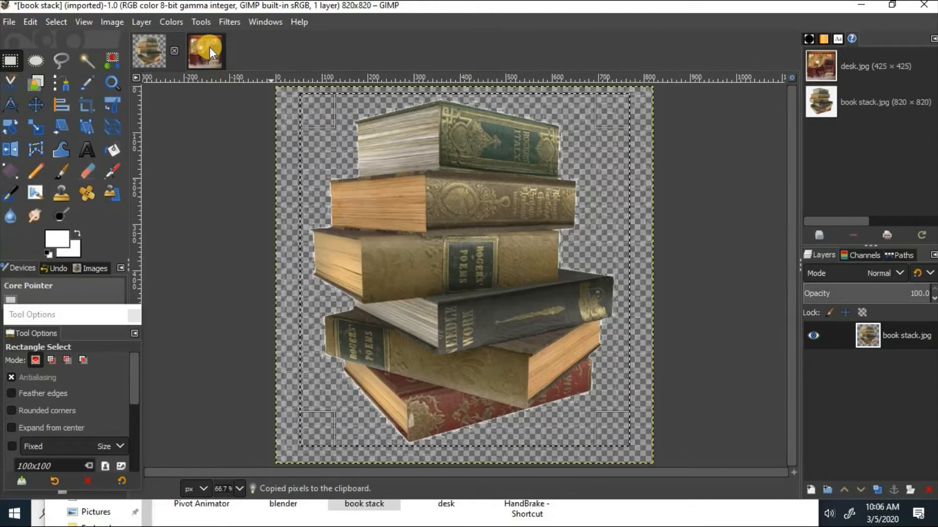
{"action": "left_click", "coordinate": [29, 22]}
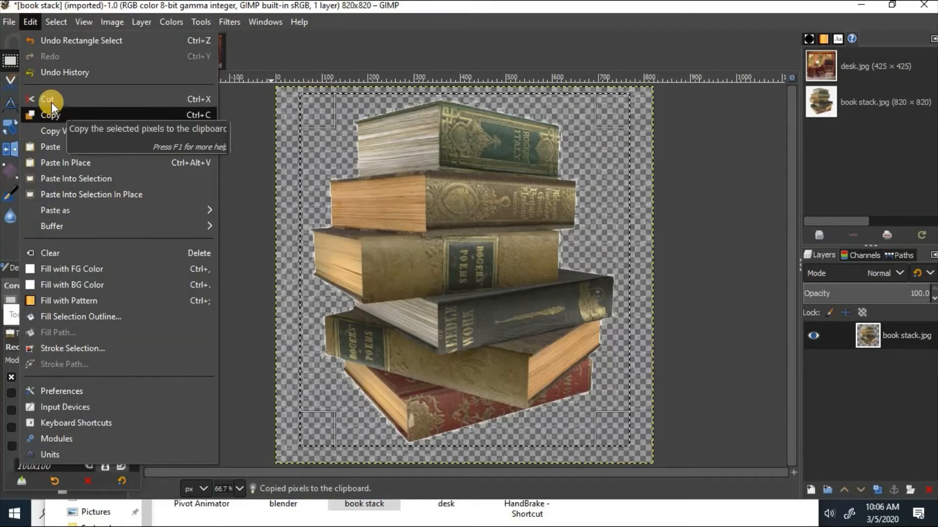
{"action": "left_click", "coordinate": [144, 115]}
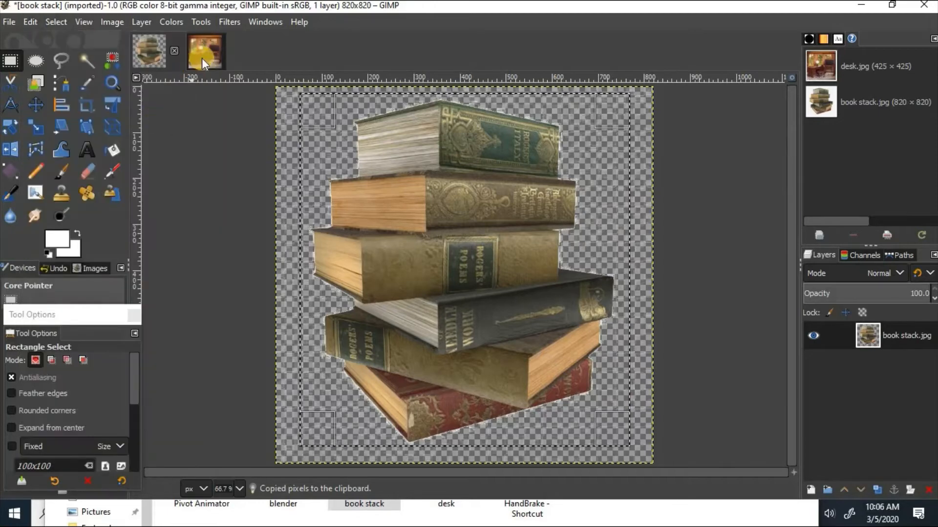
- Paste the copied book stack into the desk image
{"action": "left_click", "coordinate": [209, 47]}
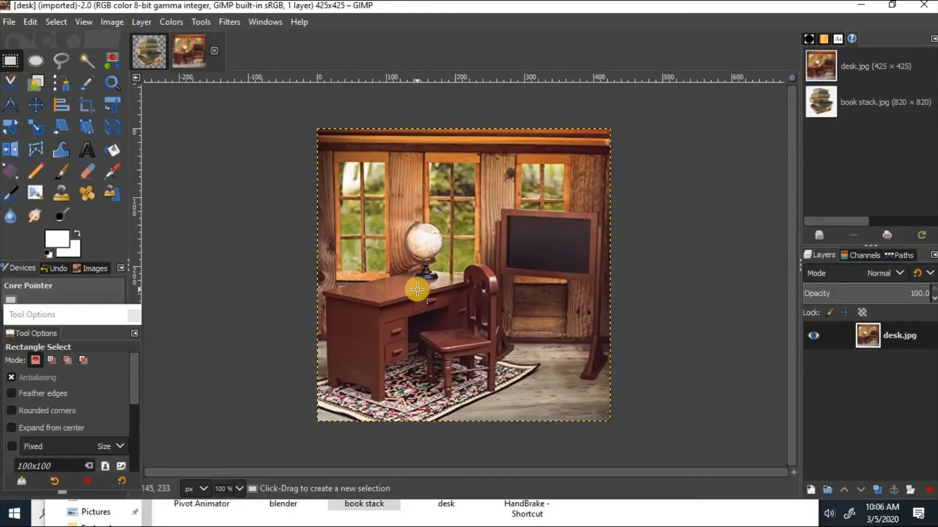
{"action": "key", "text": "ctrl"}
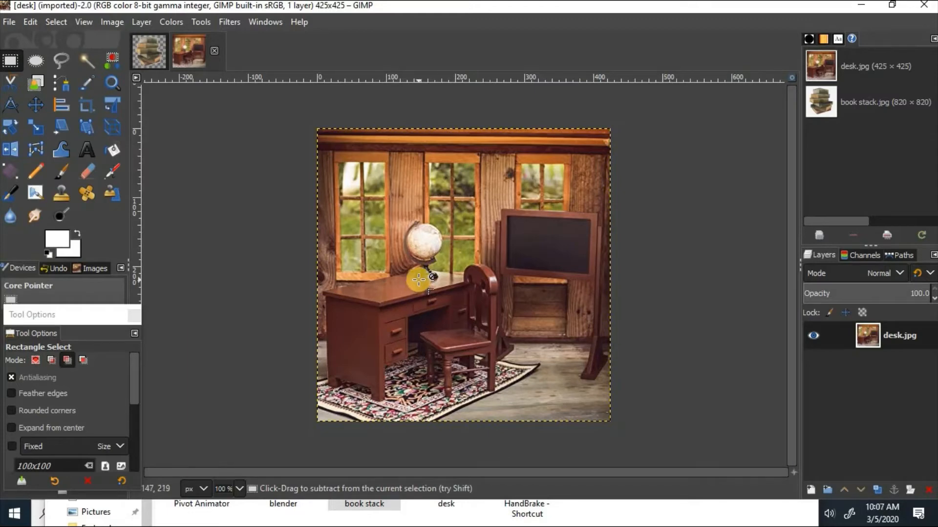
{"action": "left_click", "coordinate": [37, 20]}
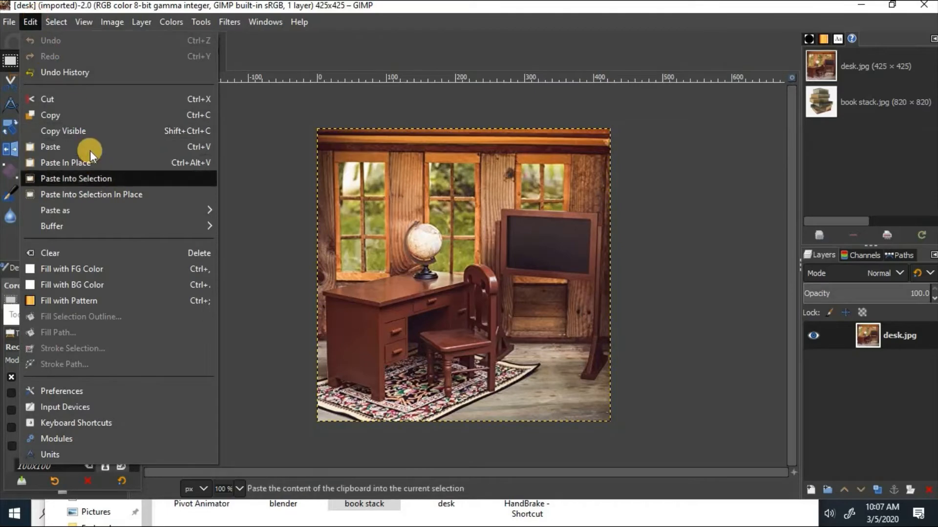
{"action": "left_click", "coordinate": [261, 205]}
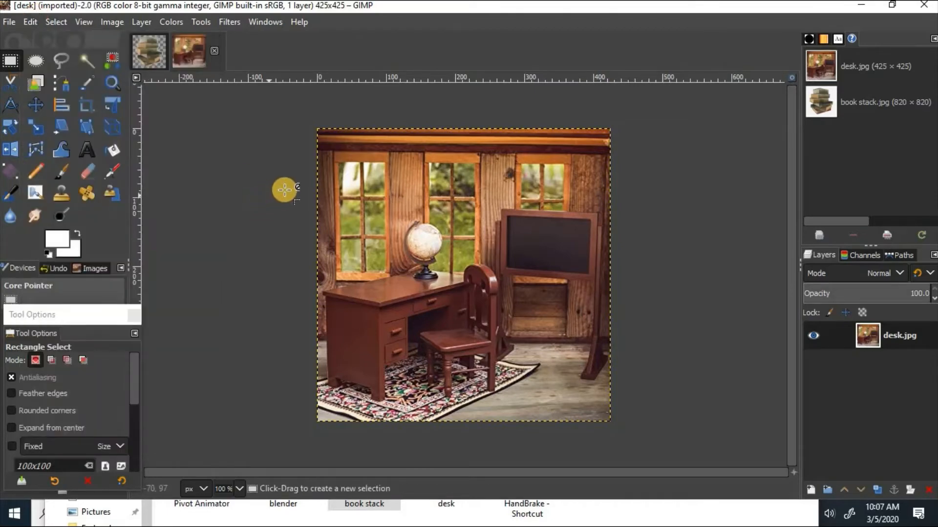
{"action": "key", "text": "ctrl+v"}
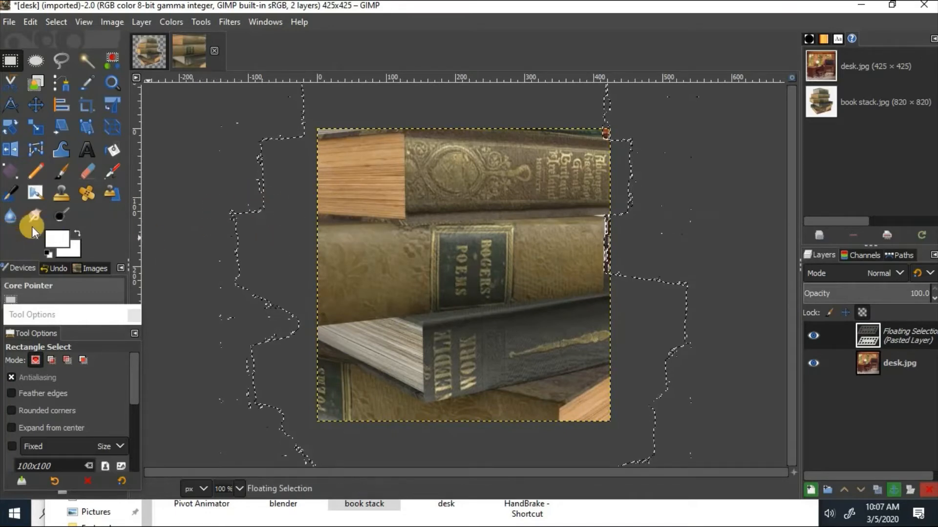
- Scale the pasted book stack down to about 60 px wide and place it on the desktop surface beside the globe
{"action": "left_click", "coordinate": [37, 126]}
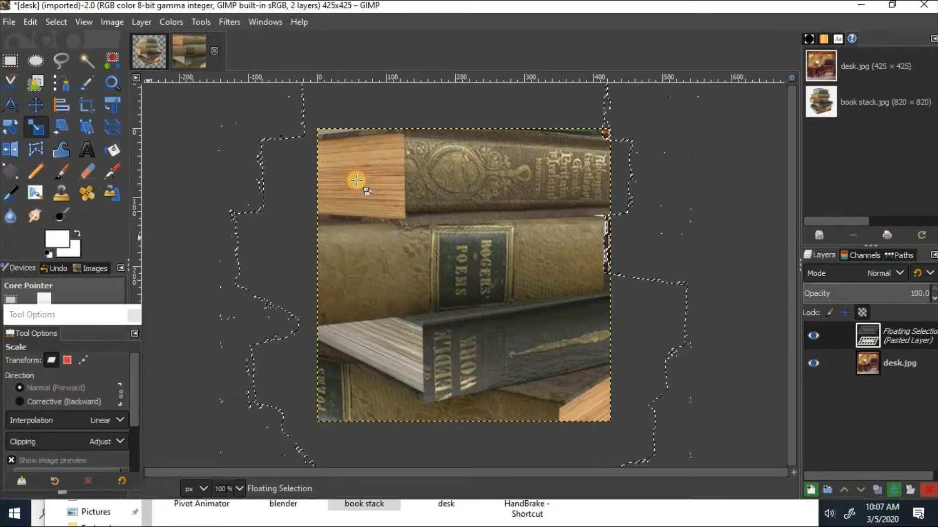
{"action": "left_click", "coordinate": [431, 280]}
{"action": "left_click_drag", "start_coordinate": [430, 279], "coordinate": [429, 247]}
{"action": "left_click_drag", "start_coordinate": [356, 158], "coordinate": [379, 283]}
{"action": "left_click", "coordinate": [756, 180]}
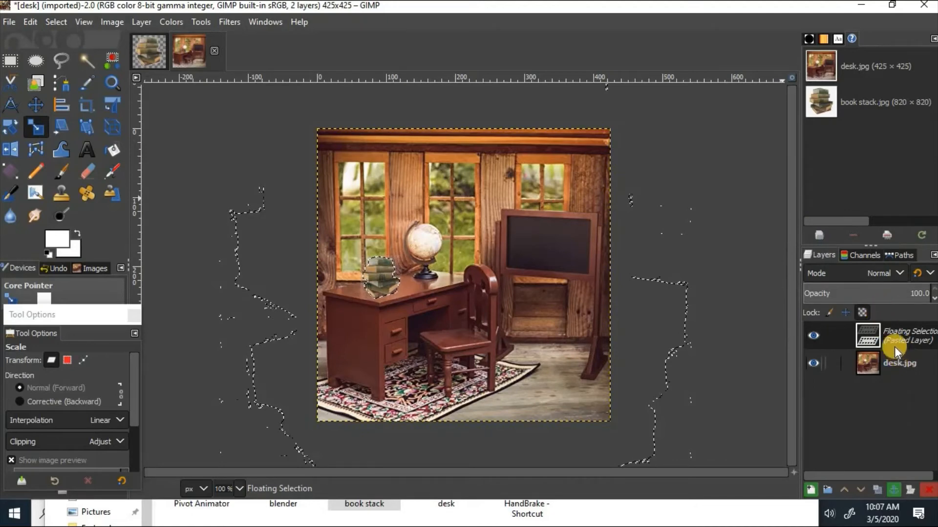
- Turn the floating book stack selection into a new layer above desk.jpg
{"action": "left_click", "coordinate": [810, 488]}
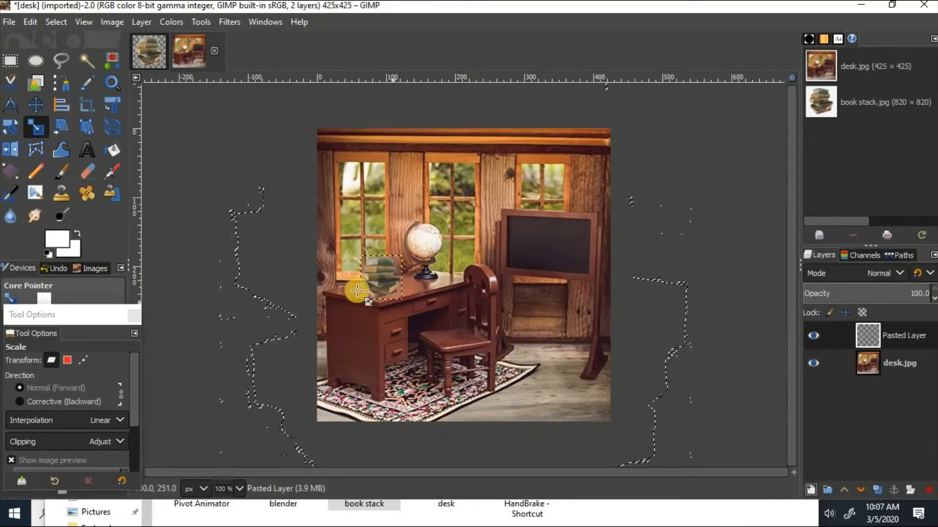
{"action": "scroll", "coordinate": [382, 286], "scroll_direction": "up", "scroll_amount": 5}
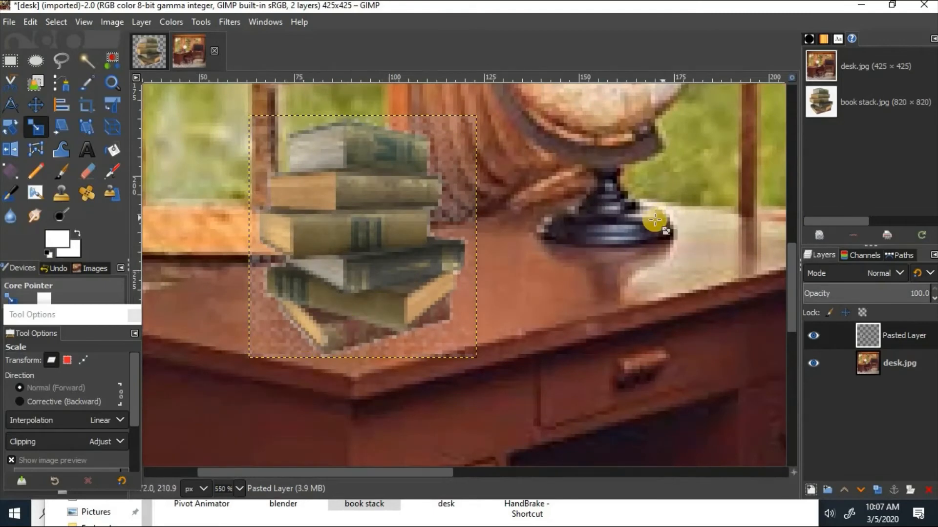
{"action": "scroll", "coordinate": [421, 222], "scroll_direction": "down", "scroll_amount": 2}
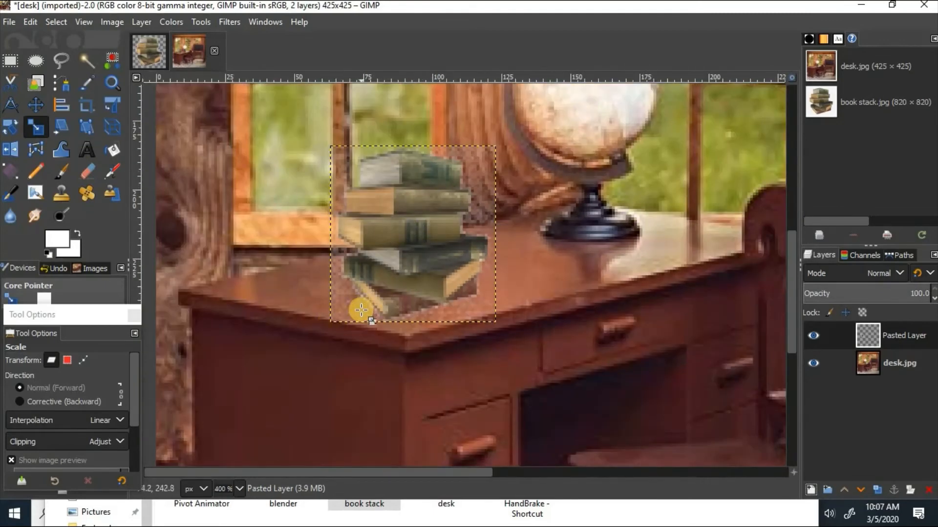
{"action": "scroll", "coordinate": [360, 311], "scroll_direction": "up", "scroll_amount": 2}
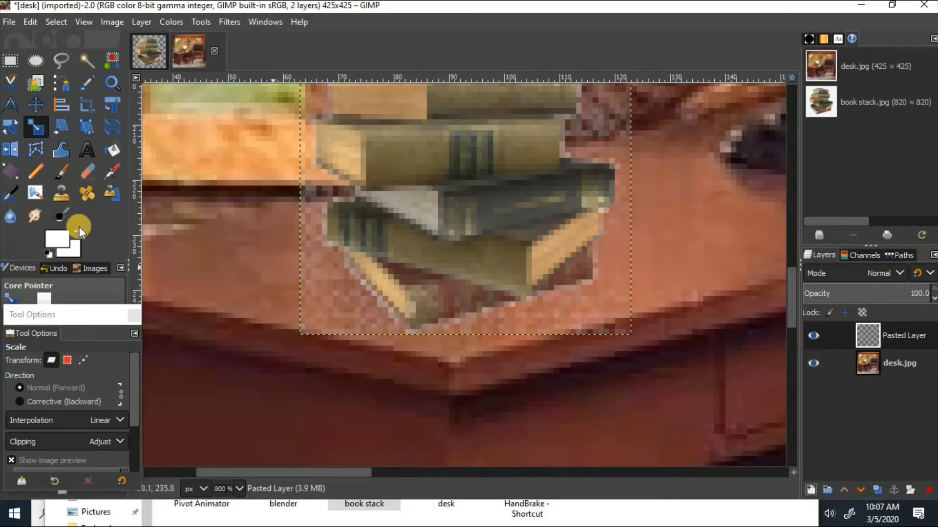
- Select the leftover speckled background around the books by color on the pasted layer, cut it away, and clear the selection
{"action": "left_click", "coordinate": [113, 61]}
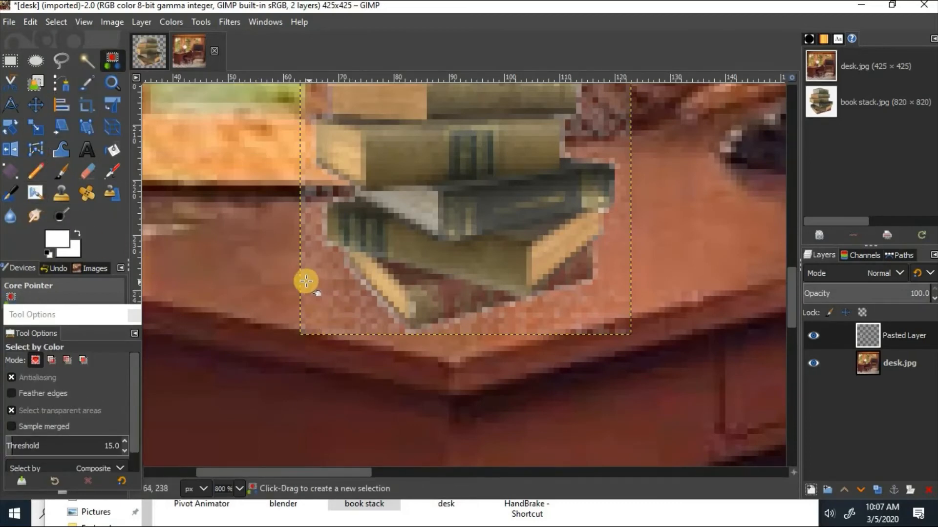
{"action": "left_click", "coordinate": [350, 303]}
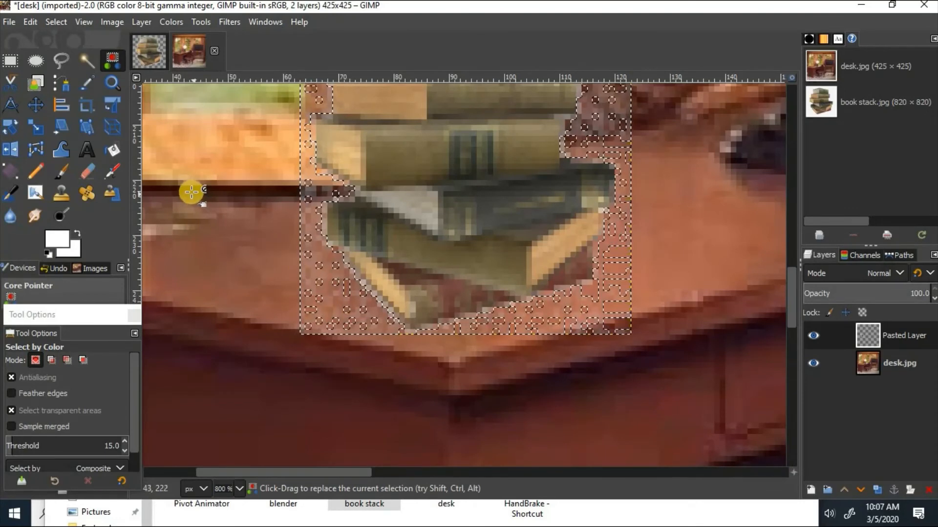
{"action": "key", "text": "ctrl"}
{"action": "key", "text": "ctrl+x"}
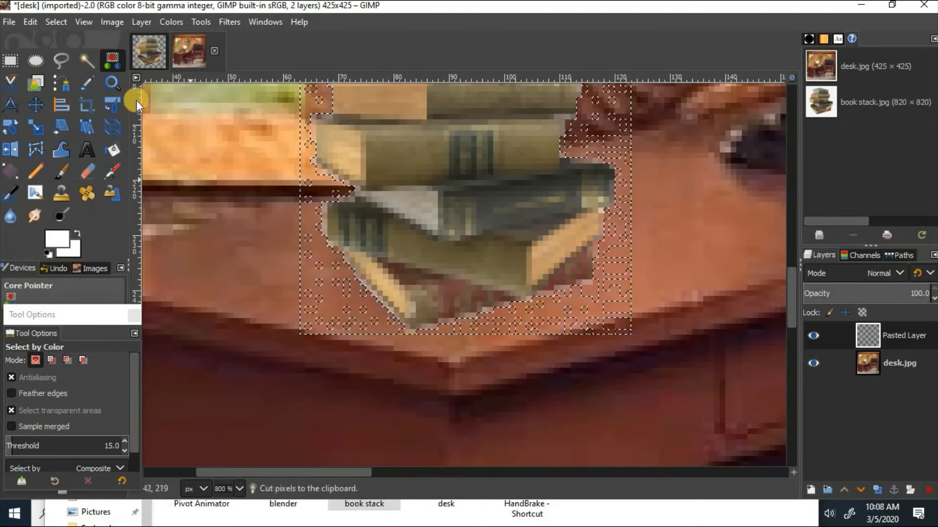
{"action": "left_click", "coordinate": [54, 22]}
{"action": "left_click", "coordinate": [67, 46]}
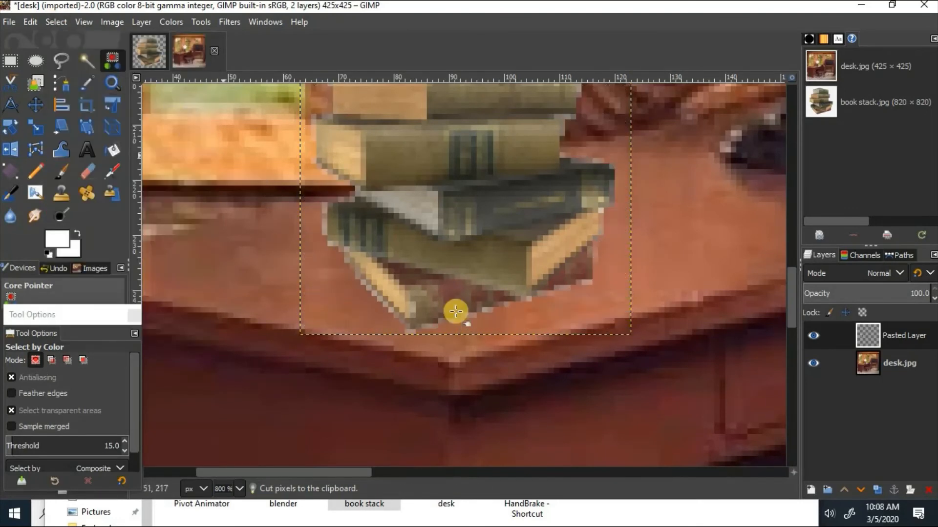
- Check the book stack against the whole desk image, making desk.jpg the active layer
{"action": "scroll", "coordinate": [489, 256], "scroll_direction": "down", "scroll_amount": 2}
{"action": "scroll", "coordinate": [664, 249], "scroll_direction": "down", "scroll_amount": 2}
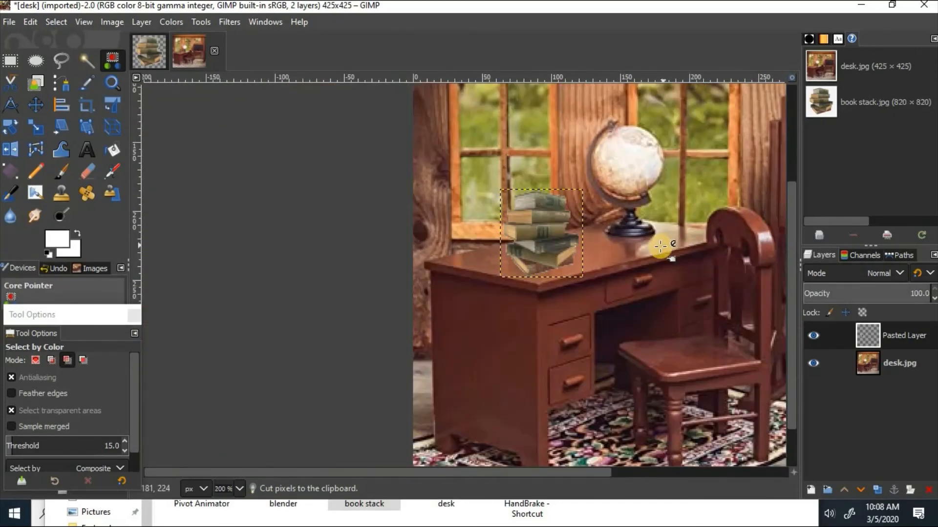
{"action": "scroll", "coordinate": [489, 239], "scroll_direction": "right", "scroll_amount": 5}
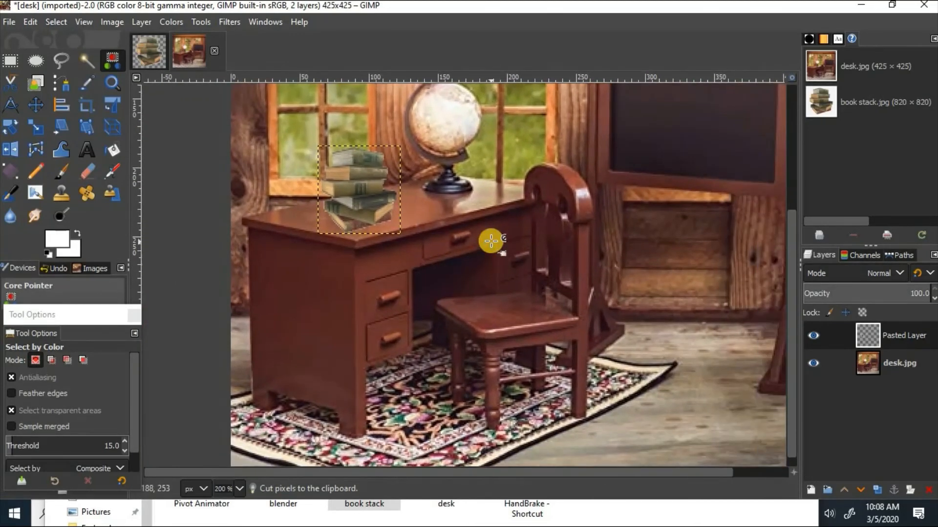
{"action": "scroll", "coordinate": [491, 237], "scroll_direction": "down", "scroll_amount": 2}
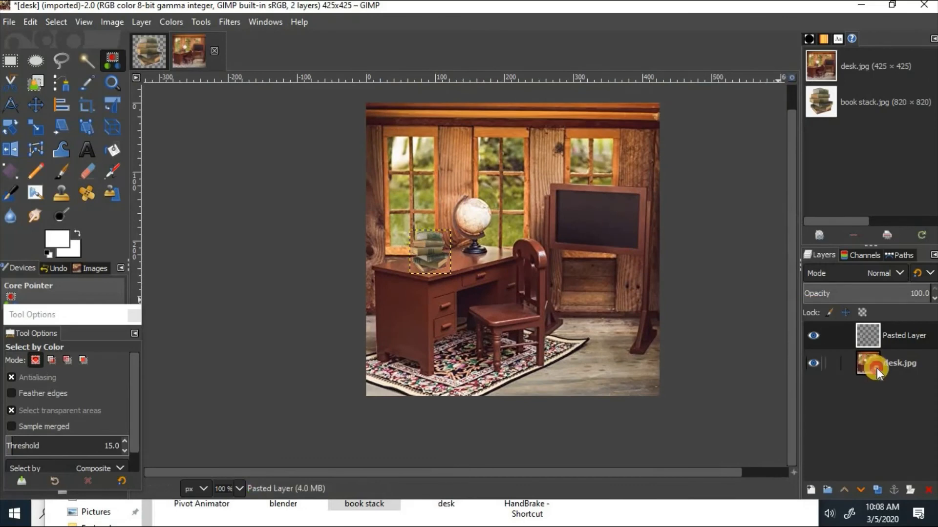
{"action": "left_click", "coordinate": [874, 362]}
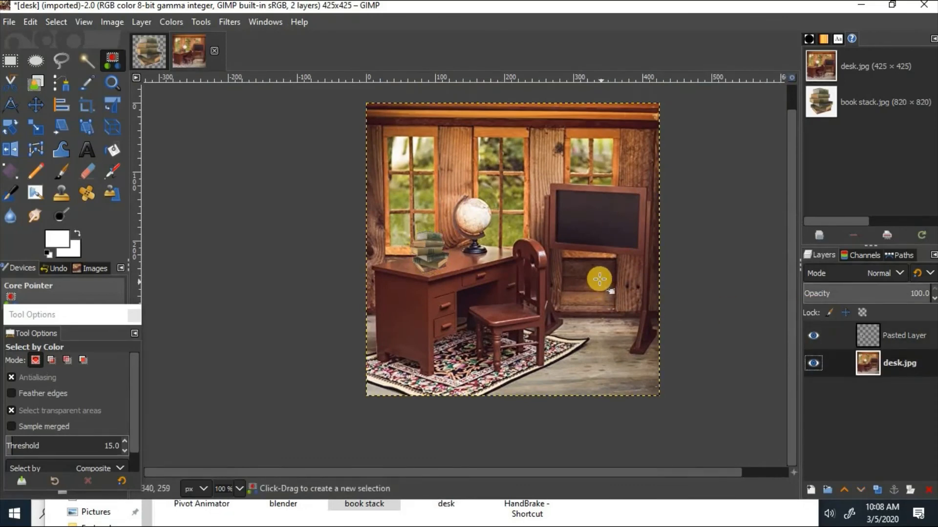